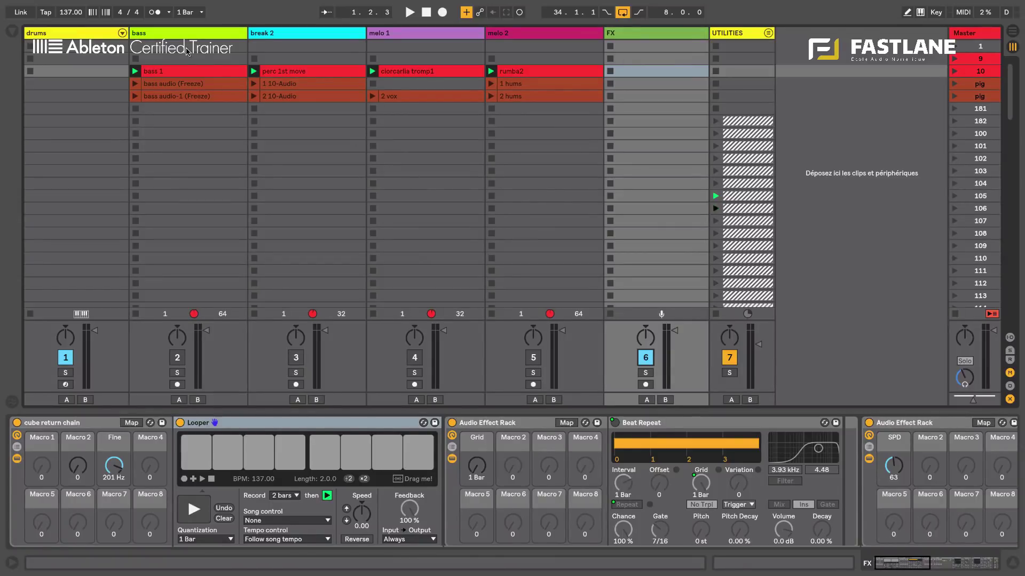
# Show the drums track's device chain: drum kit, Drum Rack and the Pitch device.
pyautogui.click(64, 34)
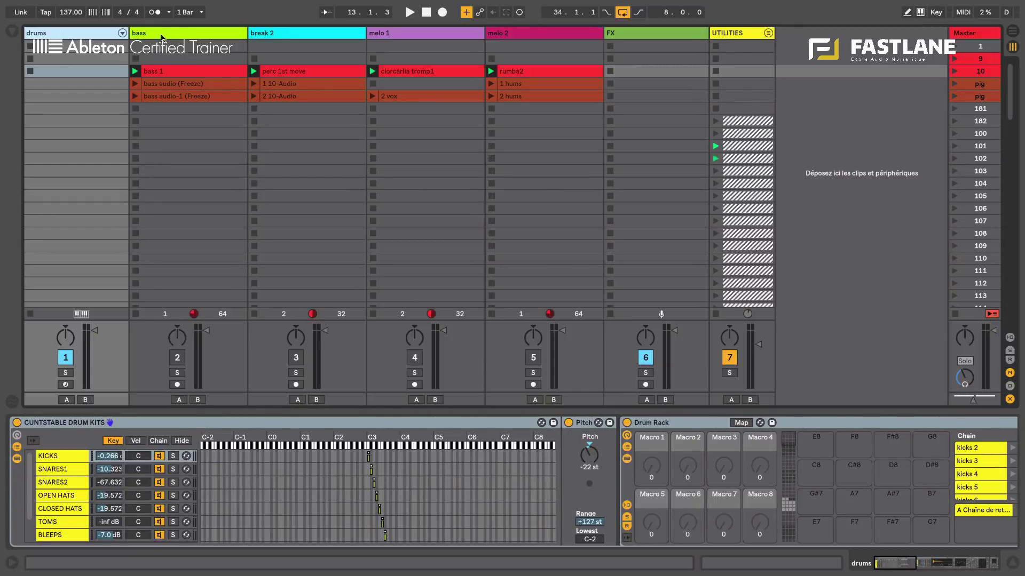
# Look over the bass and melo 2 tracks and the rumba2 clip's details.
pyautogui.click(162, 37)
pyautogui.click(510, 33)
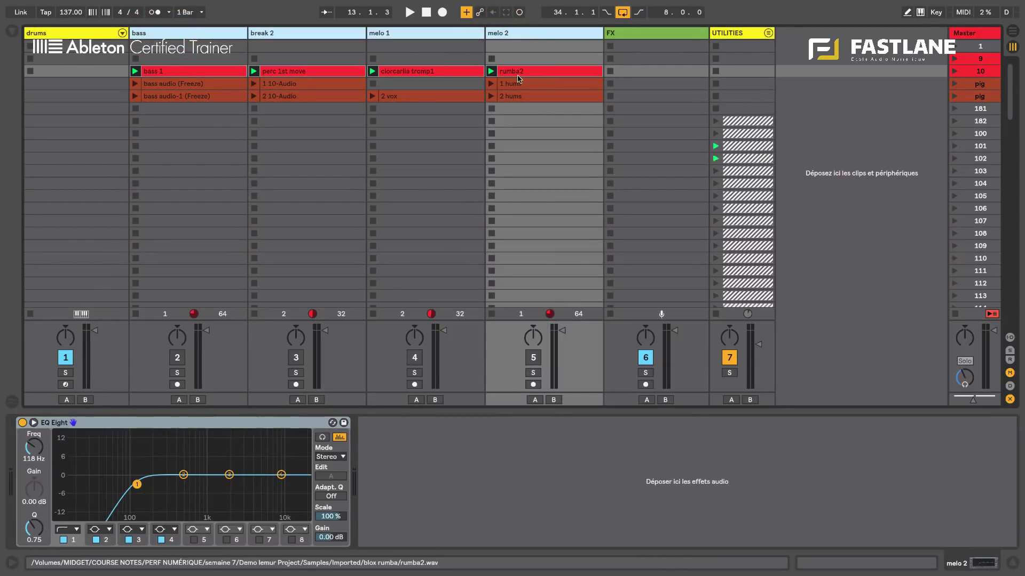
pyautogui.click(518, 75)
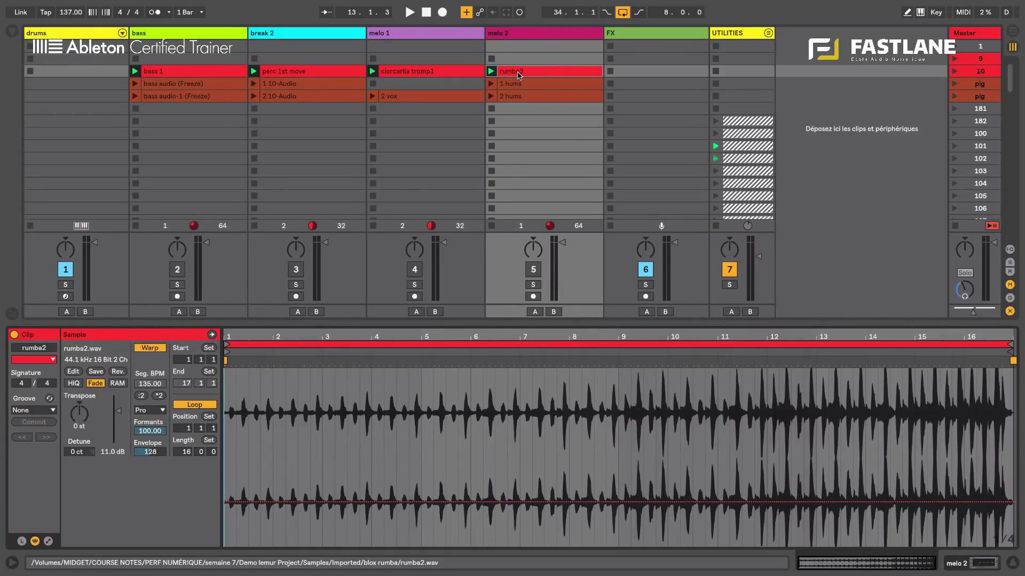
# Start playback, select the FX track and reveal every track's In/Out routing.
pyautogui.press('space')
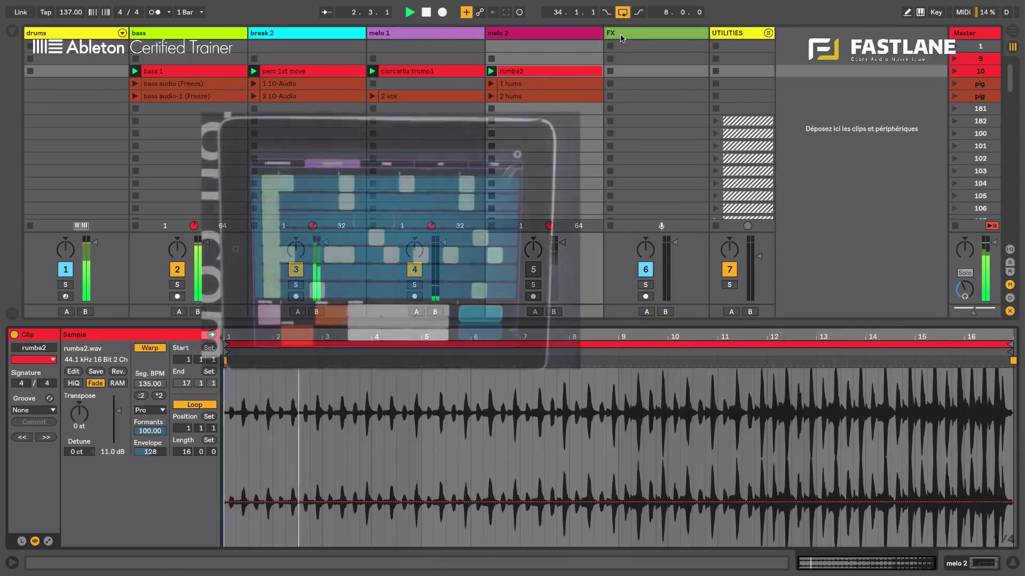
pyautogui.click(621, 34)
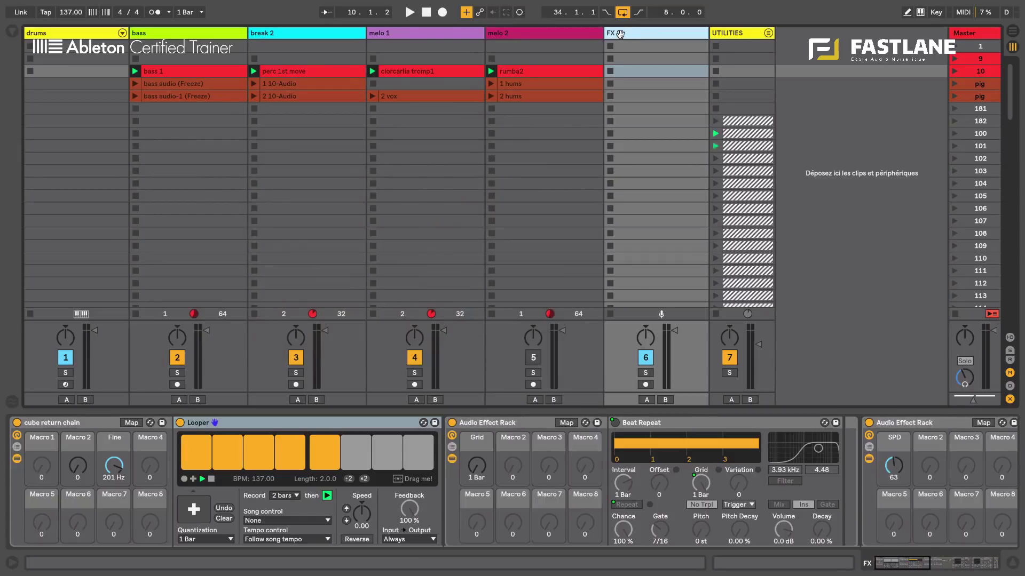
pyautogui.hotkey('ctrl', 'alt', 'i')
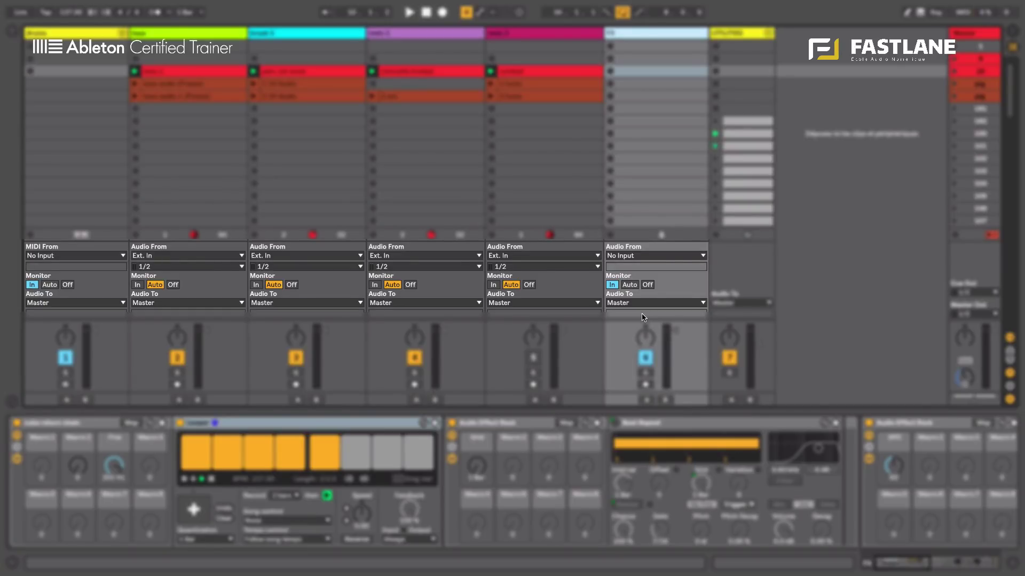
# Insert two audio tracks after UTILITIES and name them 'dry' and 'looper'.
pyautogui.click(727, 34)
pyautogui.press('super+t')
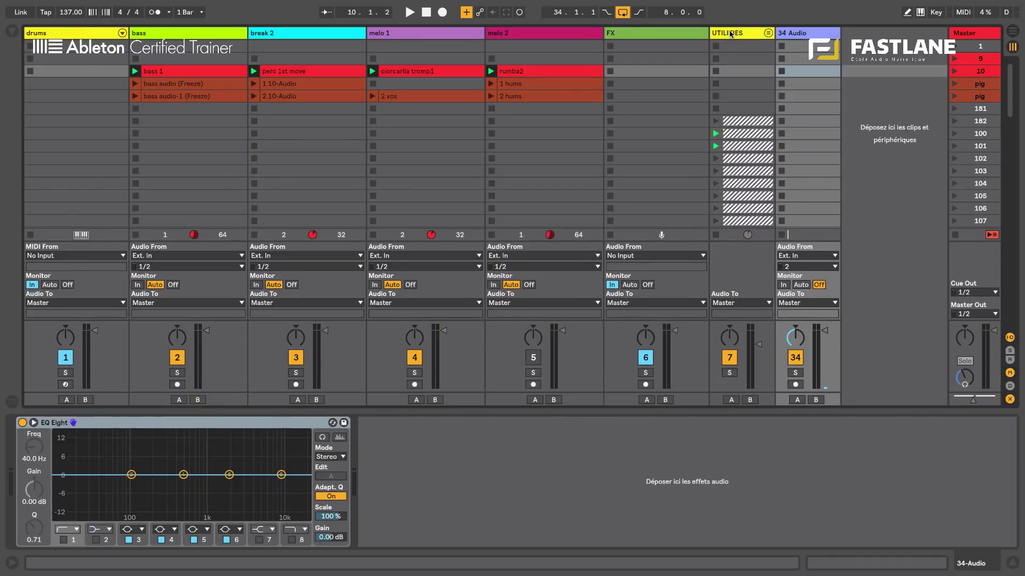
pyautogui.press('super+t')
pyautogui.click(795, 33)
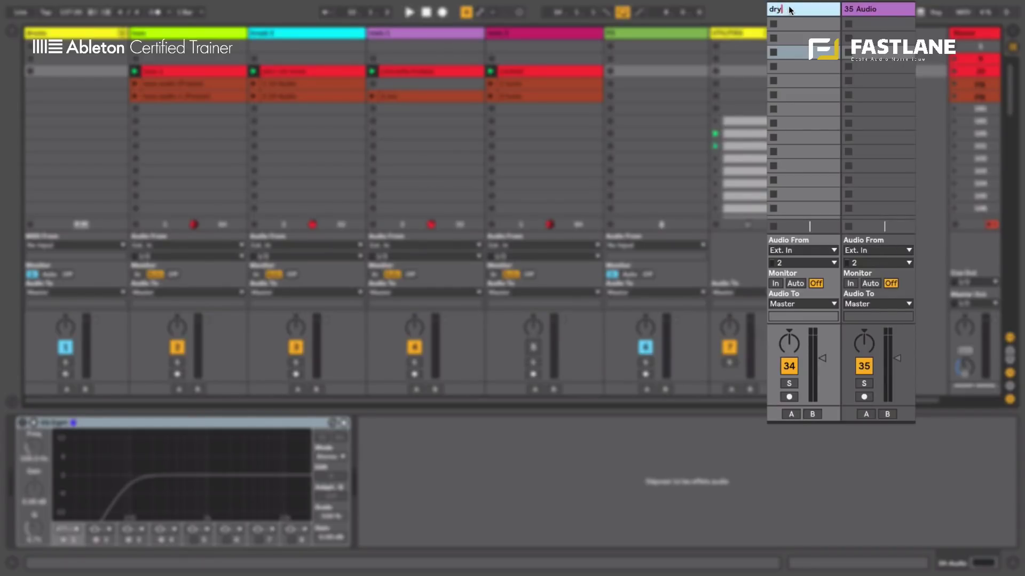
pyautogui.press('Tab')
pyautogui.write('lo')
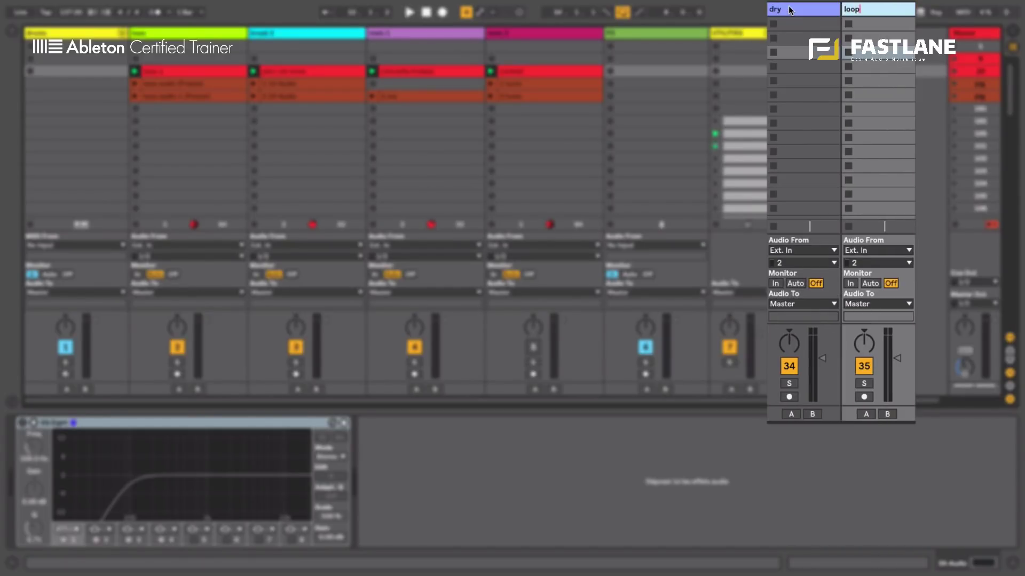
pyautogui.press('Return')
# Send drums through FX to the dry track, set dry's Monitor to In and raise its fader.
pyautogui.click(661, 34)
pyautogui.click(88, 35)
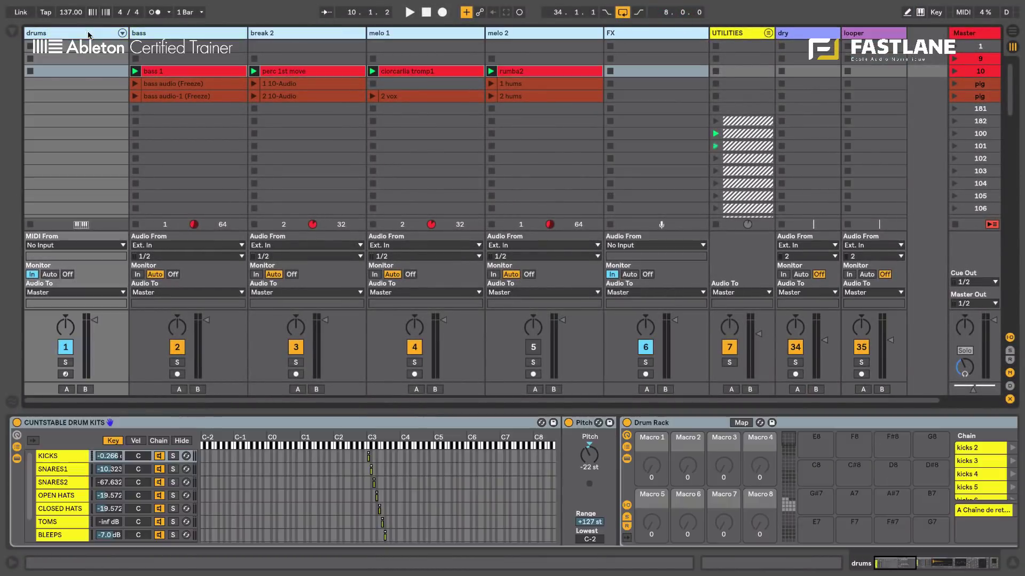
pyautogui.click(91, 293)
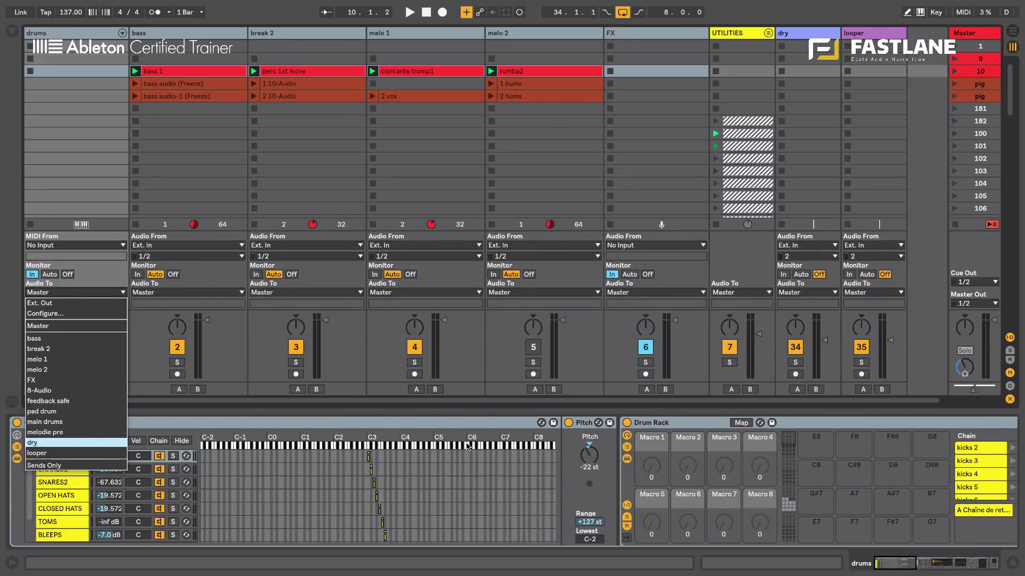
pyautogui.press('Return')
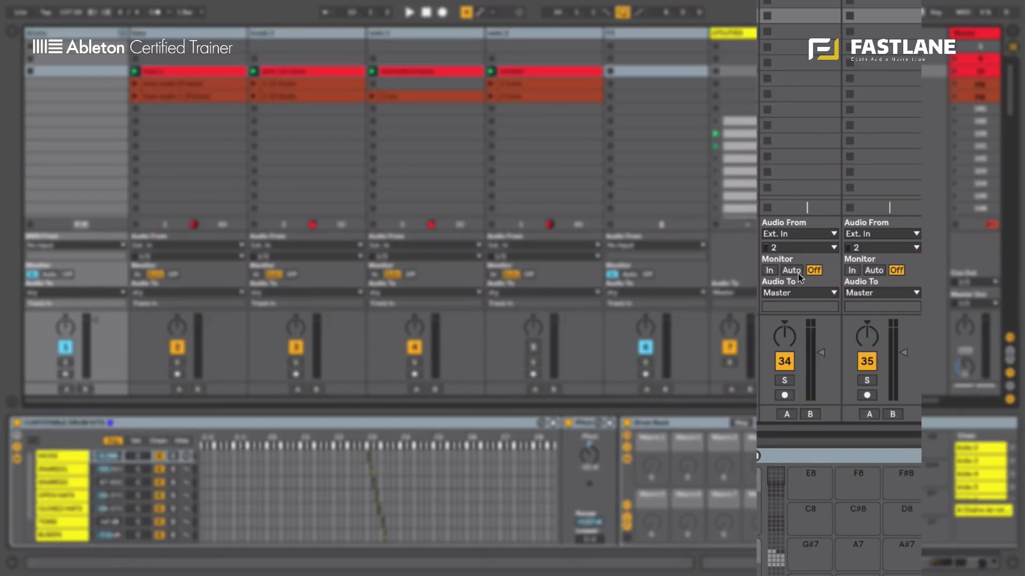
pyautogui.click(765, 269)
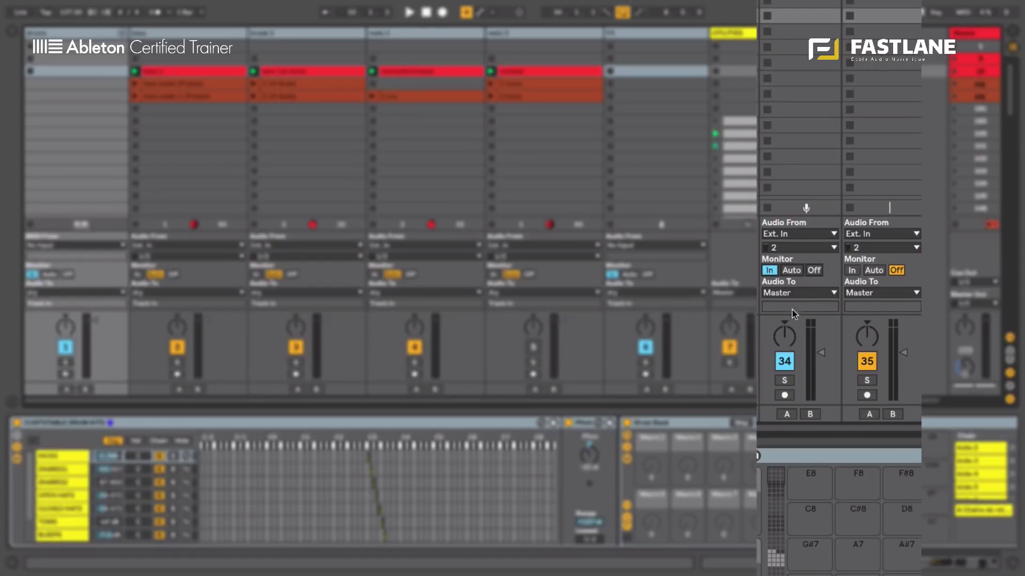
pyautogui.moveTo(818, 350); pyautogui.dragTo(806, 329)
# Set the looper track to Monitor In, taking input from dry at Post FX.
pyautogui.click(852, 271)
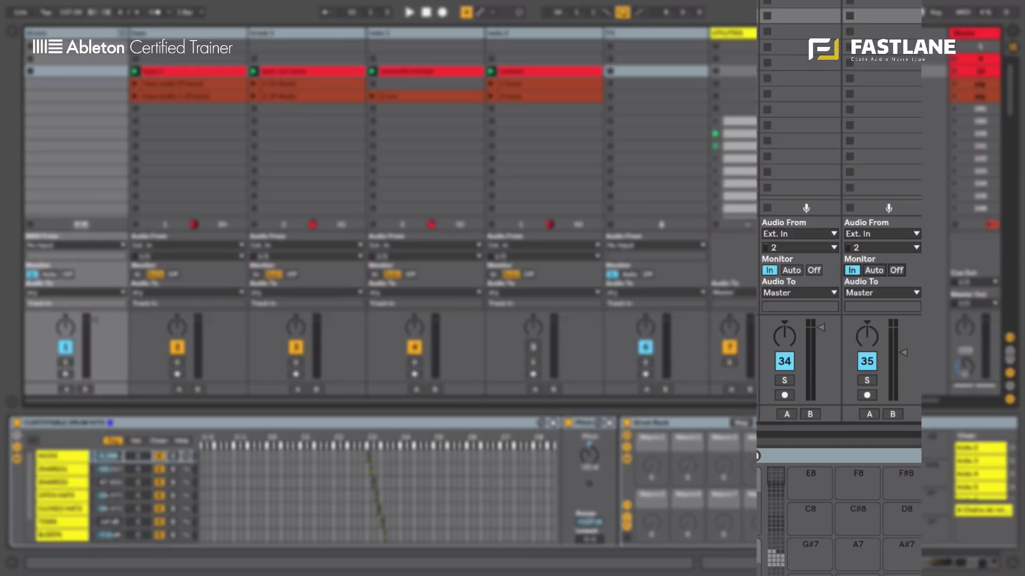
pyautogui.click(891, 235)
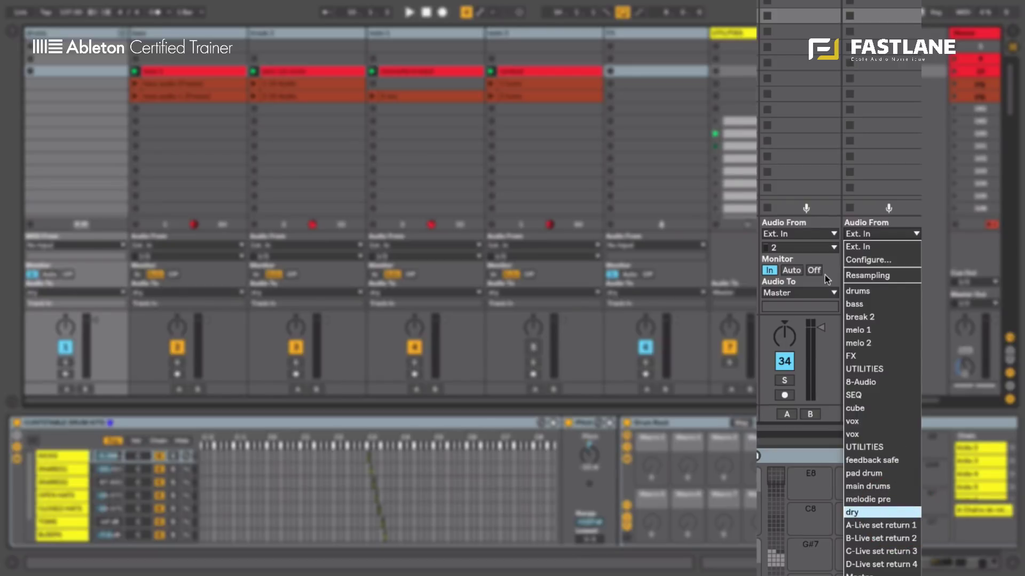
pyautogui.press('Return')
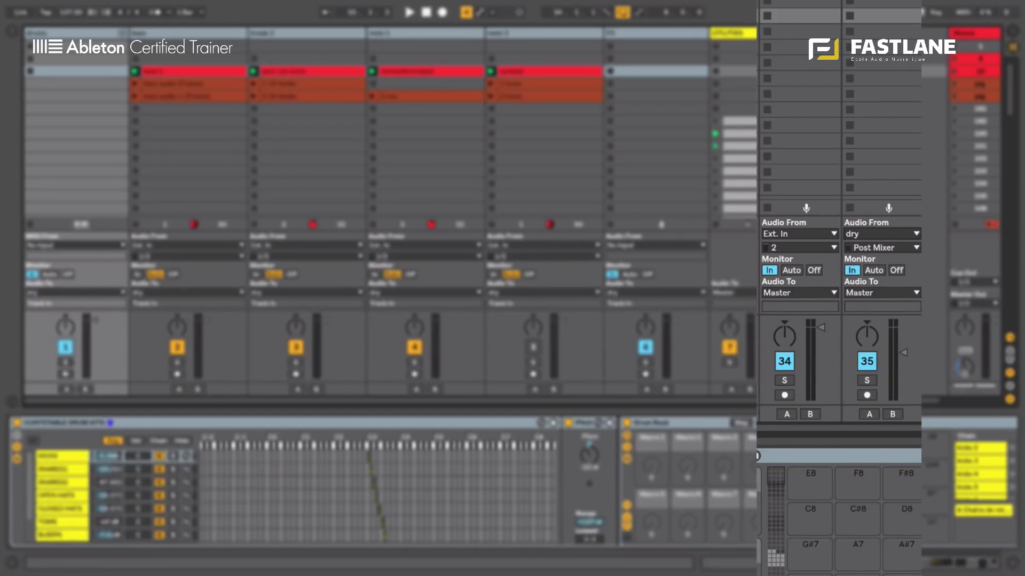
pyautogui.click(917, 248)
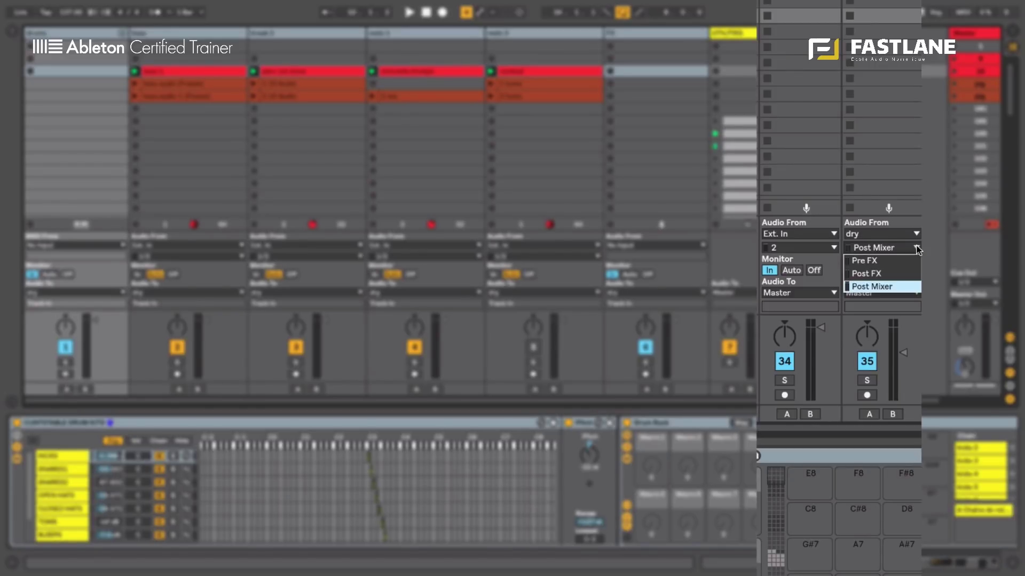
pyautogui.click(883, 274)
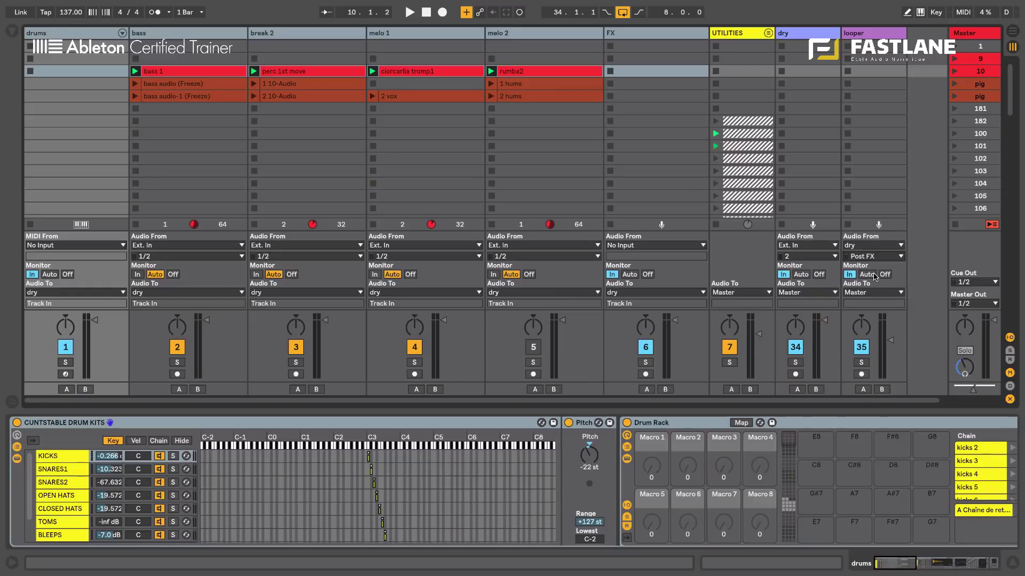
# Set the looper fader to 0.0 dB and assign dry to crossfader A, looper to B.
pyautogui.moveTo(890, 340); pyautogui.dragTo(888, 328)
pyautogui.click(1009, 399)
pyautogui.click(1010, 399)
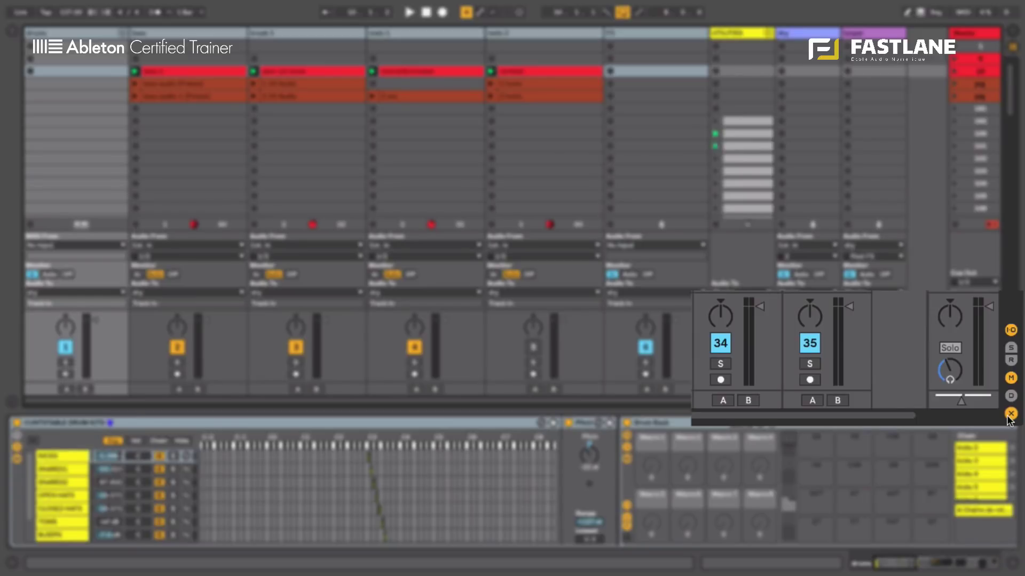
pyautogui.moveTo(964, 400); pyautogui.dragTo(958, 400)
pyautogui.click(723, 400)
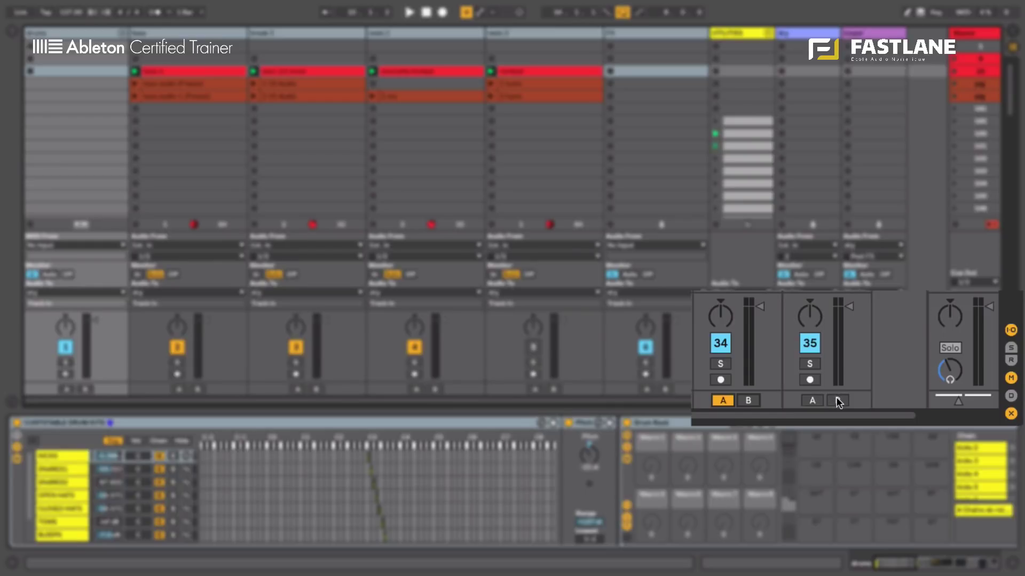
pyautogui.click(837, 401)
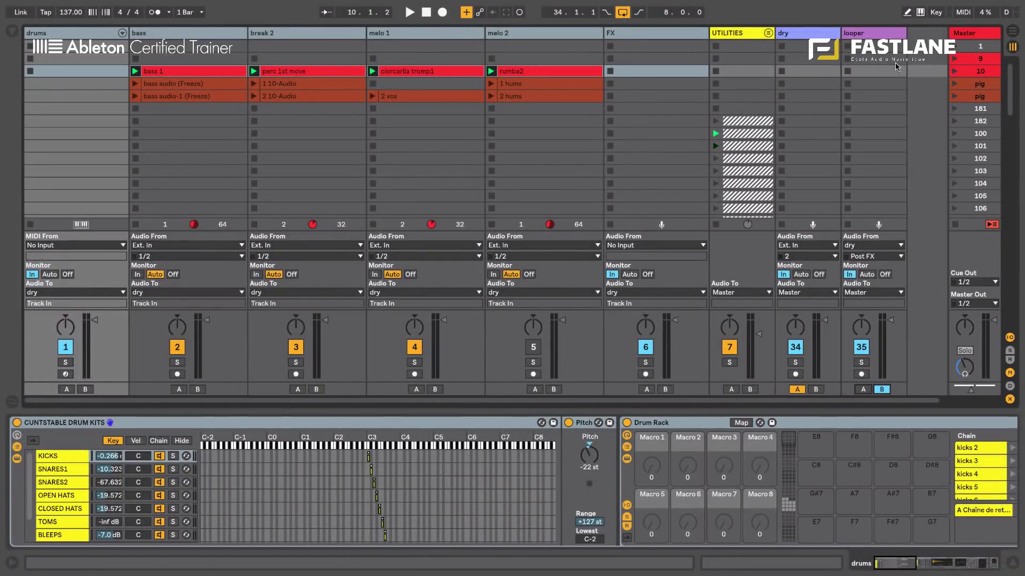
# Load the Looper audio effect from the browser onto the looper track after EQ Eight.
pyautogui.click(876, 39)
pyautogui.click(12, 31)
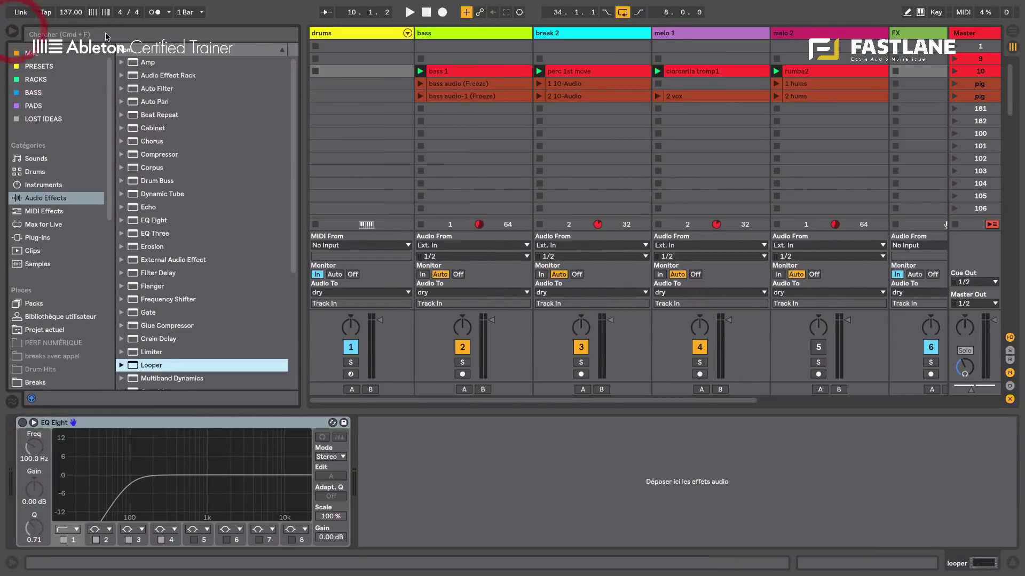
pyautogui.click(153, 365)
pyautogui.doubleClick(153, 365)
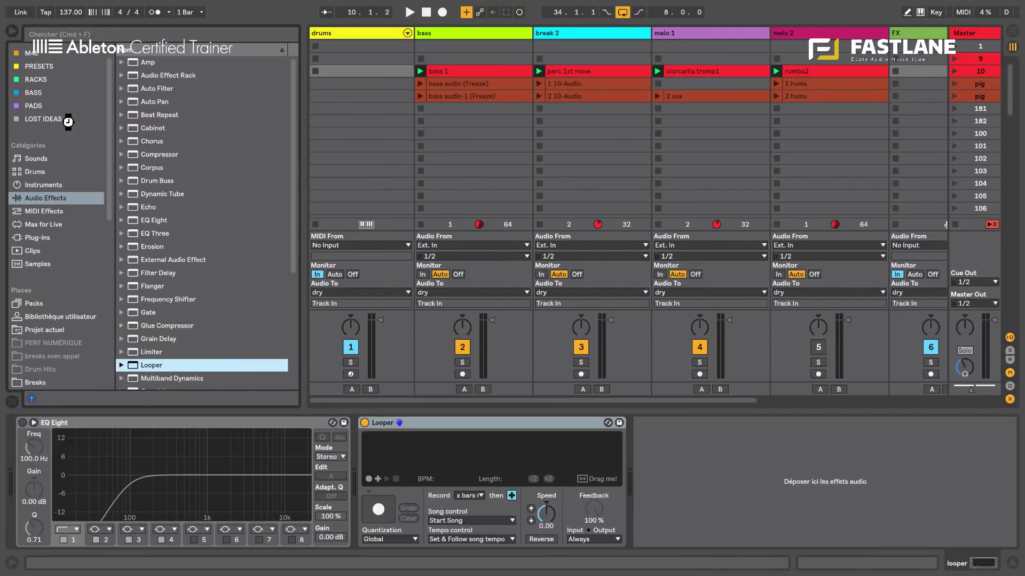
pyautogui.click(12, 32)
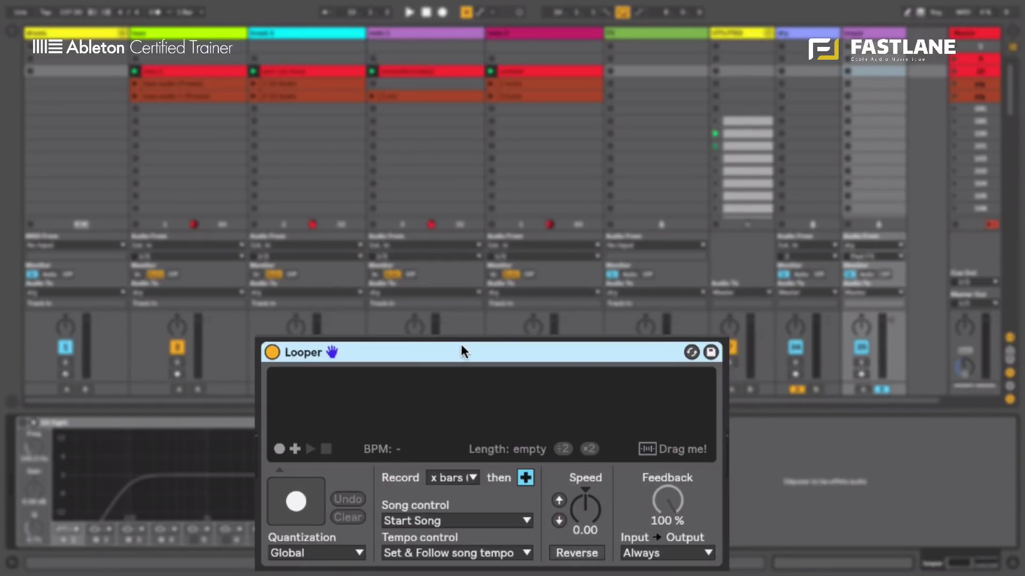
# Set the Looper to record 4 bars then Play, with Song control set to None.
pyautogui.click(454, 479)
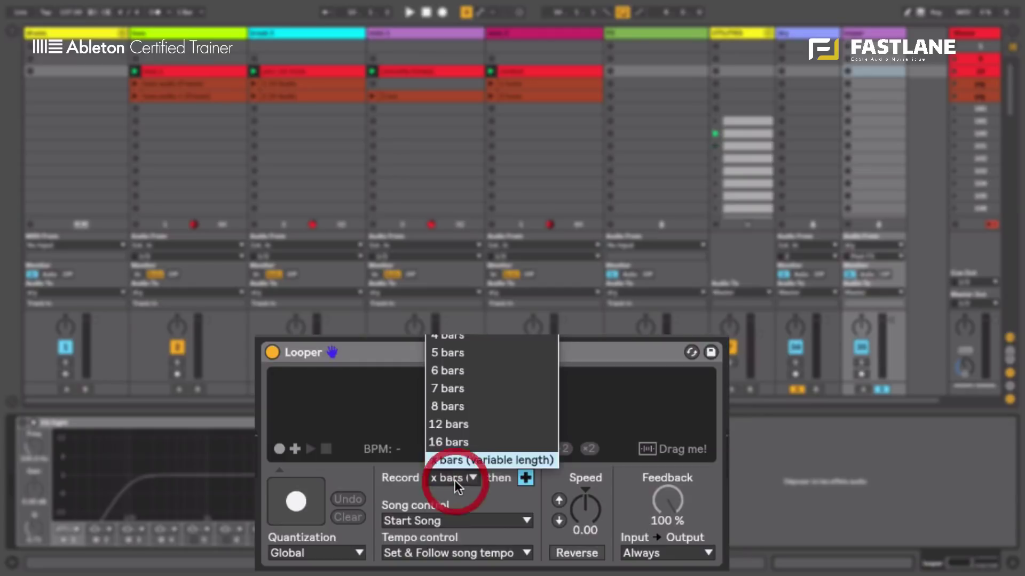
pyautogui.click(476, 338)
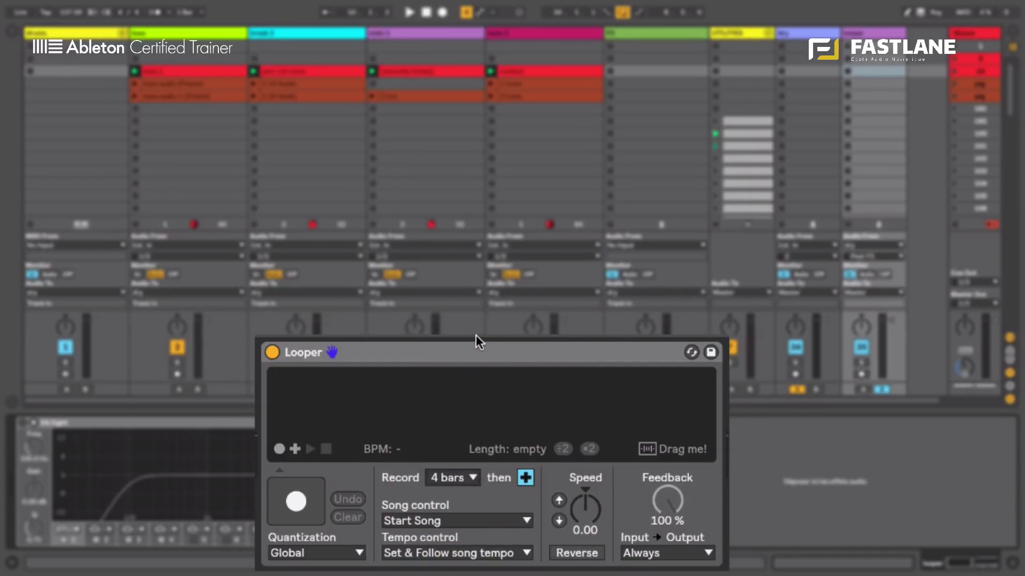
pyautogui.click(525, 476)
pyautogui.click(457, 521)
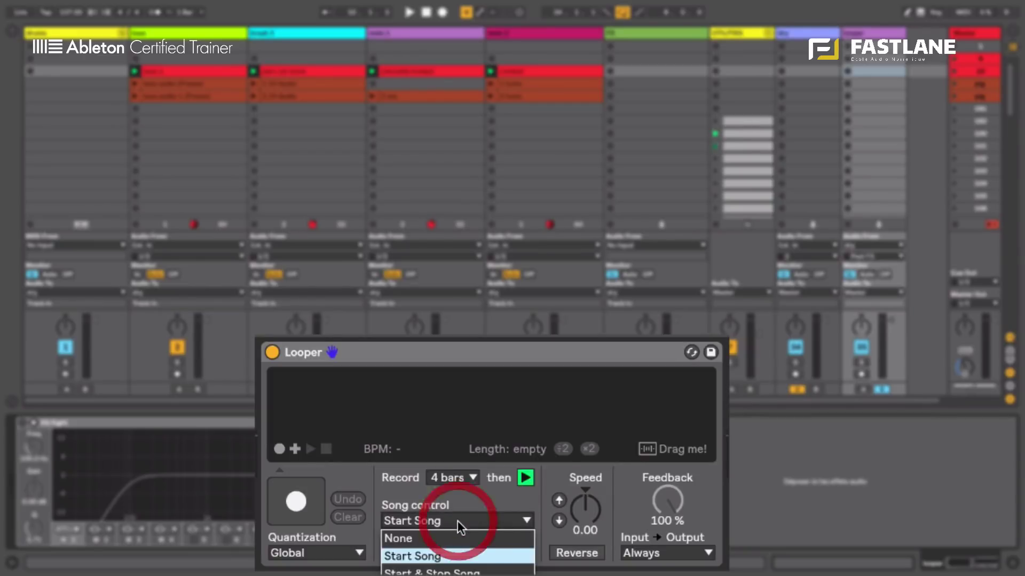
pyautogui.click(453, 537)
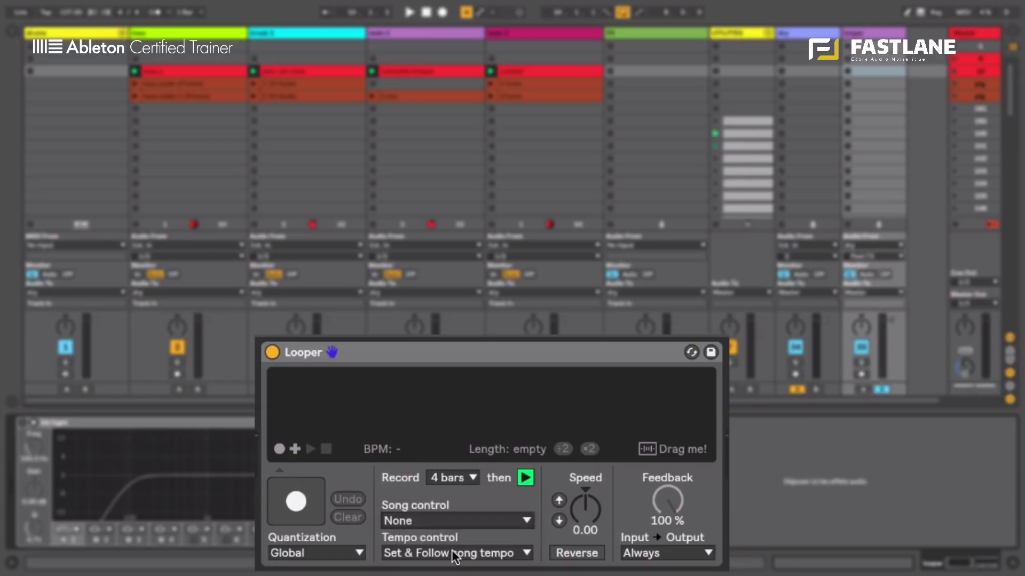
# Set the Looper's tempo control to Follow song tempo and monitoring to Rec/OVR/Stop.
pyautogui.click(451, 550)
pyautogui.click(452, 516)
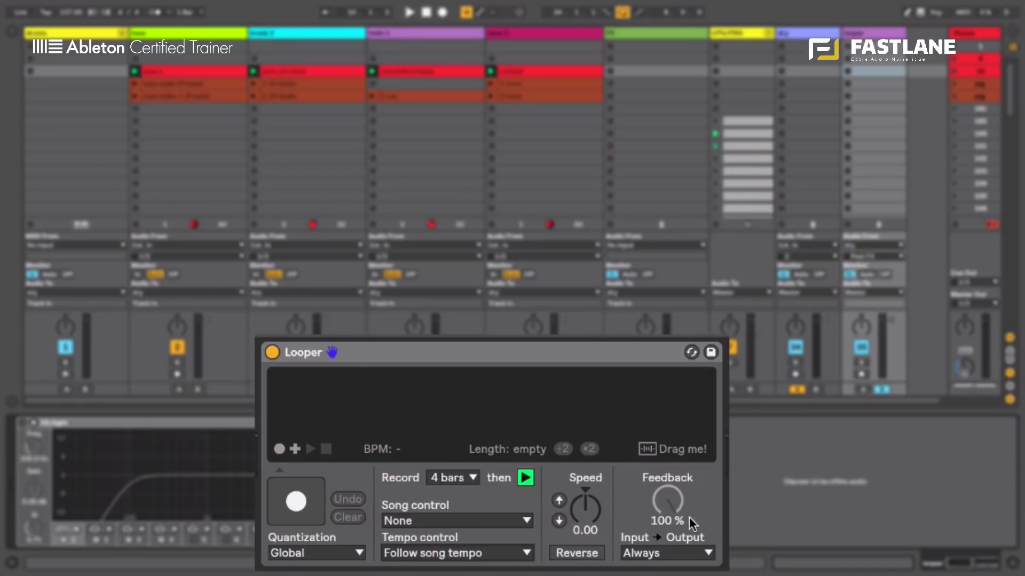
pyautogui.click(701, 552)
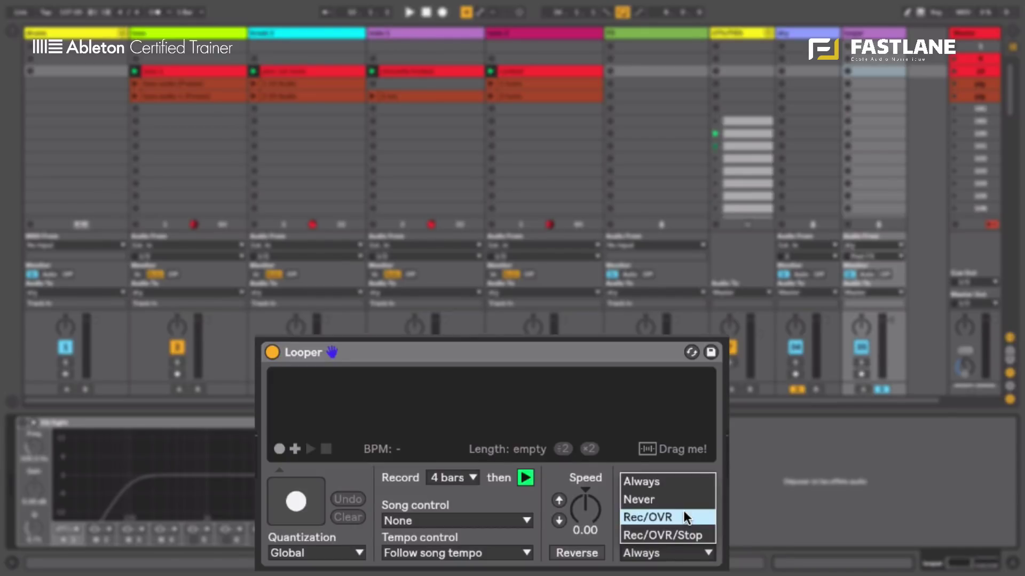
pyautogui.click(692, 540)
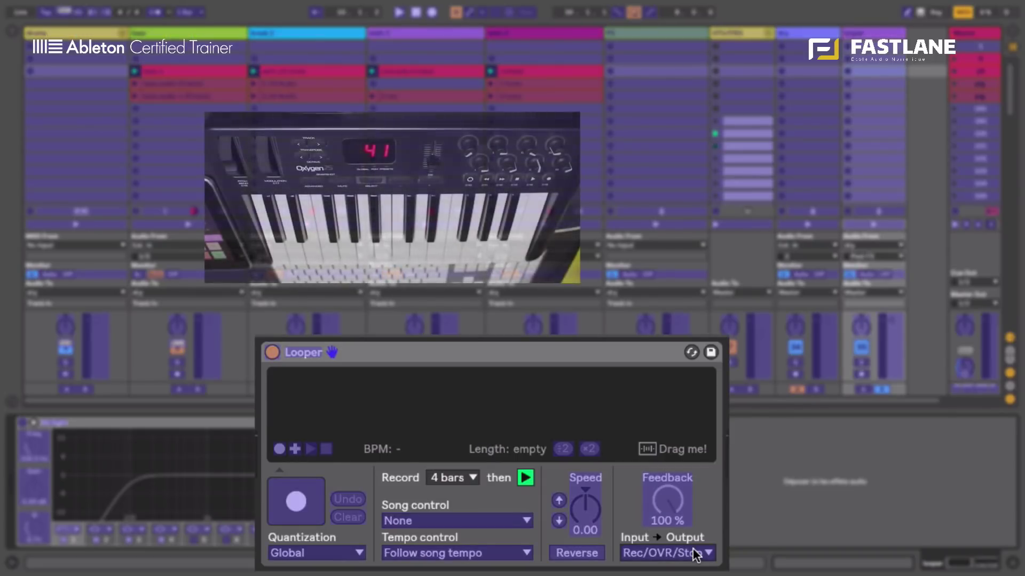
# MIDI-map the Looper's record, play, stop and reverse buttons and the crossfader to controller keys.
pyautogui.click(280, 450)
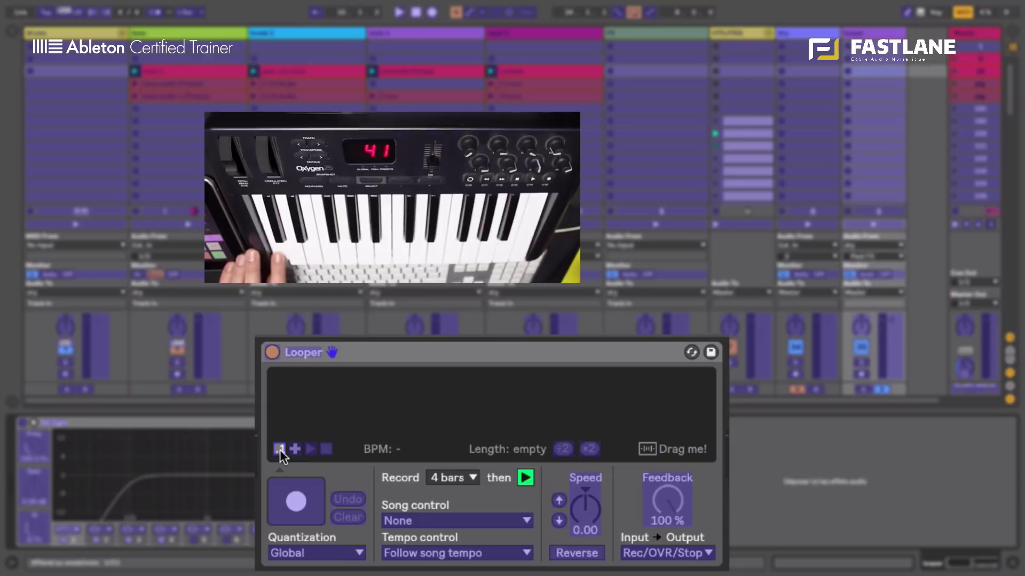
pyautogui.click(308, 449)
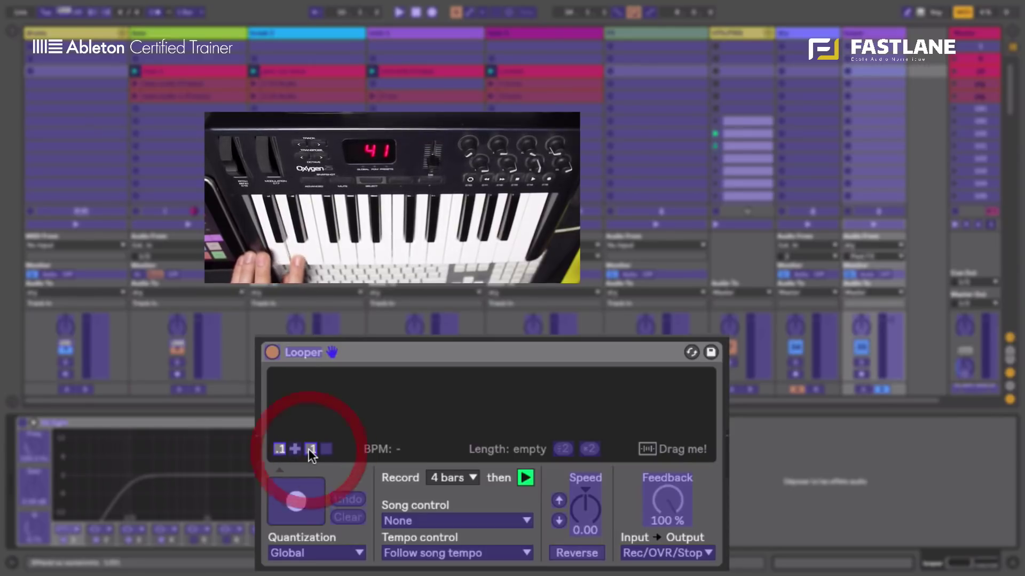
pyautogui.click(325, 450)
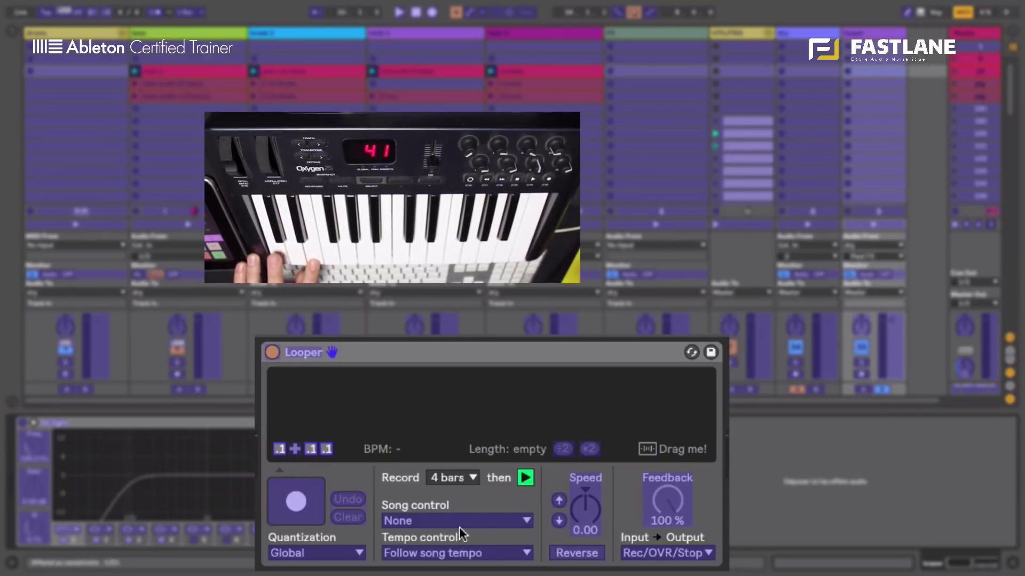
pyautogui.click(573, 553)
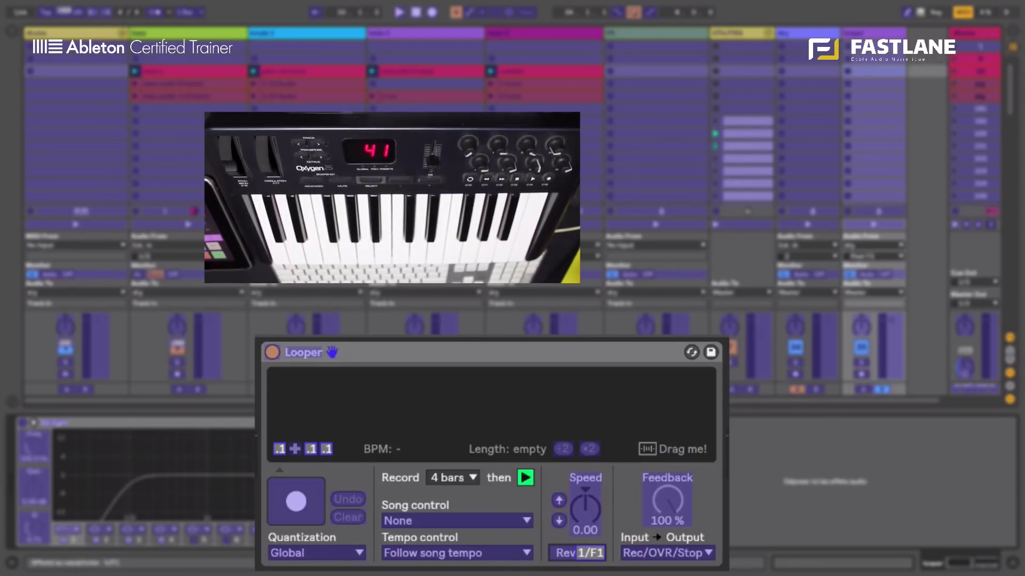
pyautogui.click(975, 392)
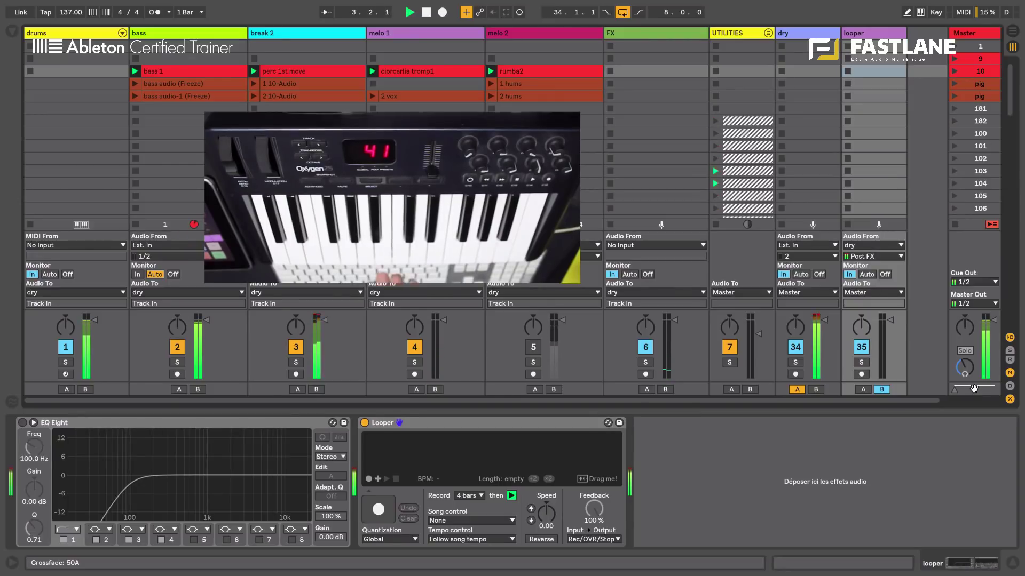
# Hide the track In/Out routing section to reveal more clip slots.
pyautogui.hotkey('ctrl', 'alt', 'i')
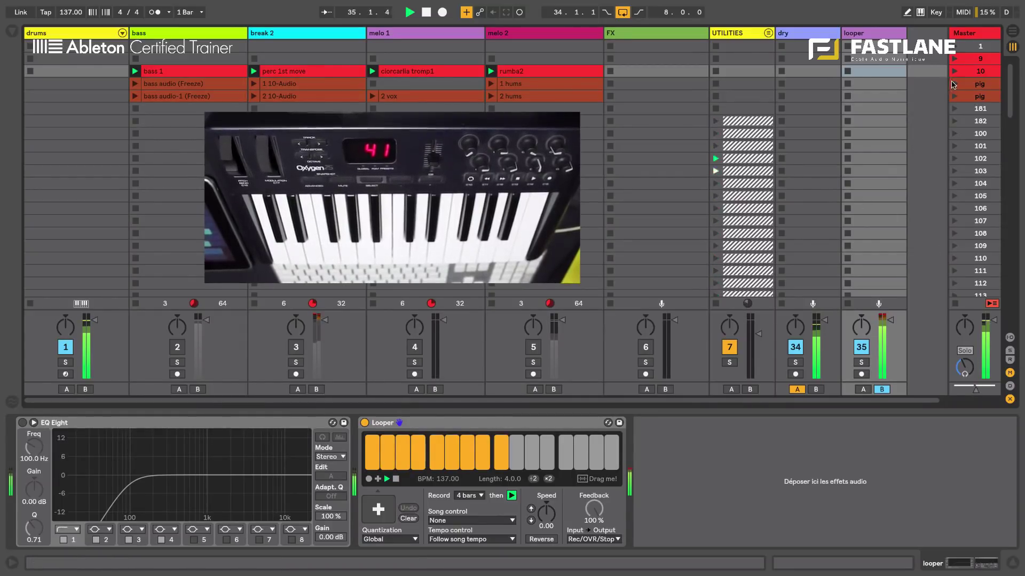
# Launch the first and second pig scenes in the Master column to play over the recorded loop.
pyautogui.click(954, 84)
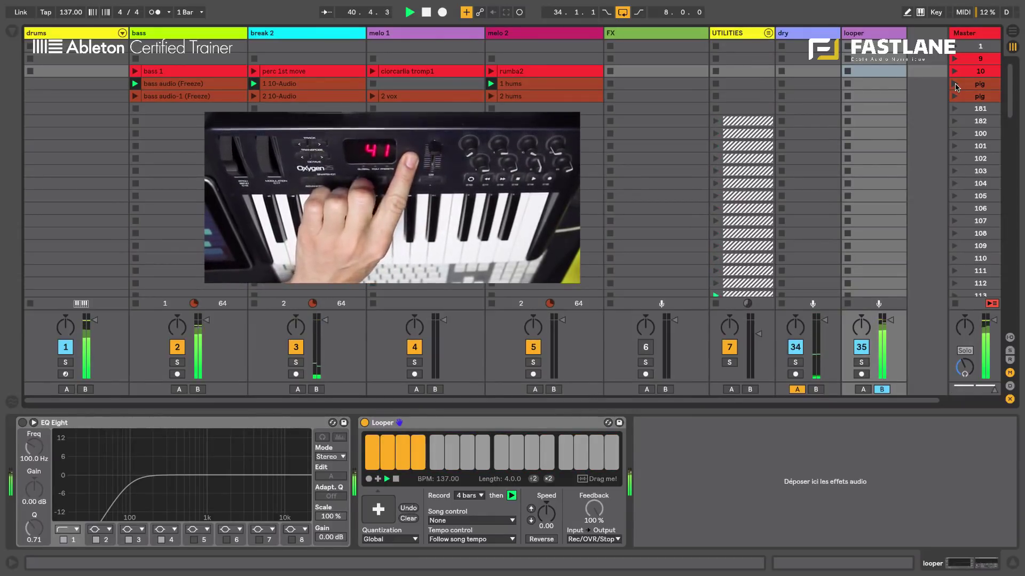
pyautogui.click(963, 97)
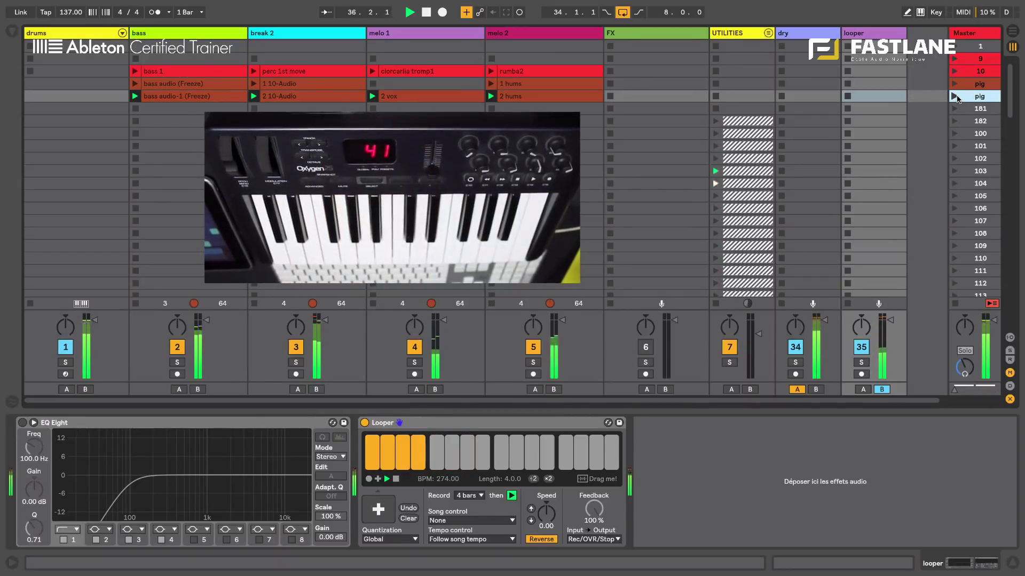
# Stop playback of the whole set, leaving the Looper reversed at 274 BPM.
pyautogui.press('space')
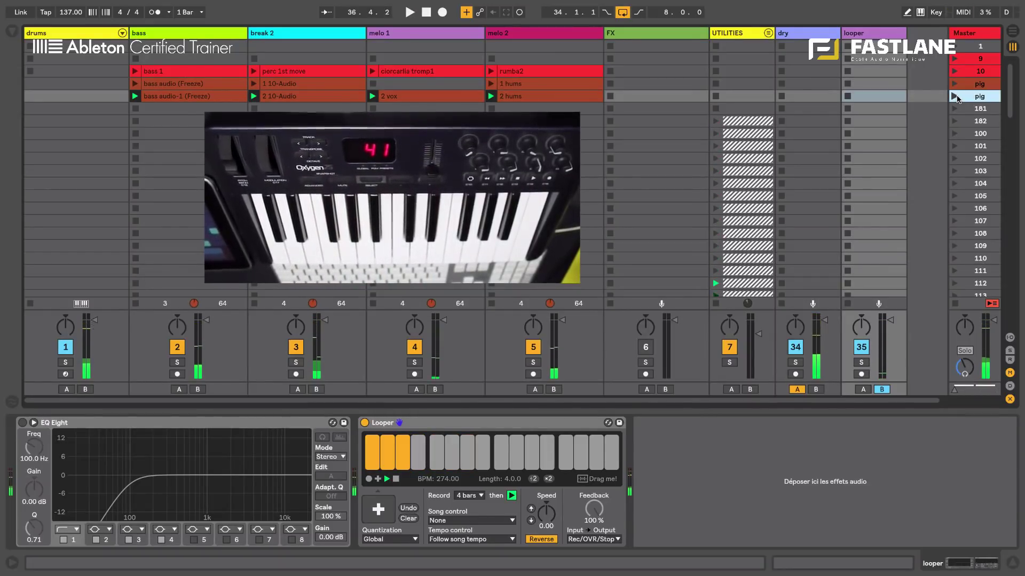